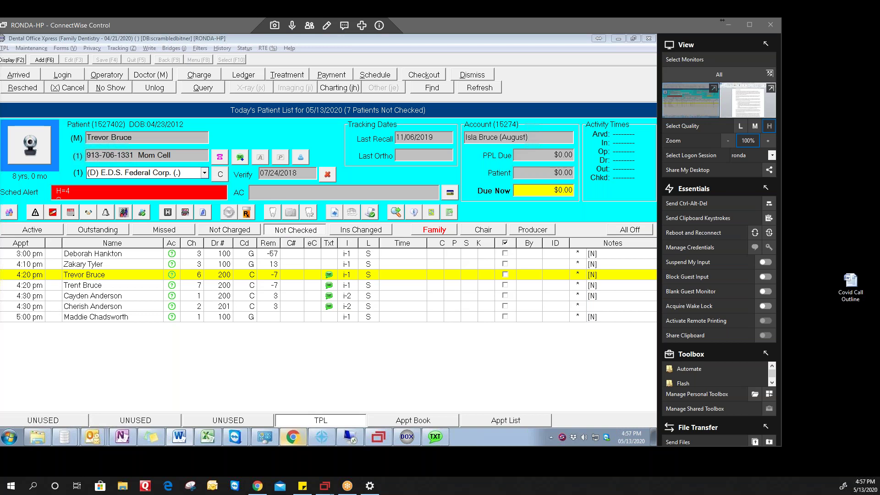
# Review the drafted arrival text message for the first 4:20 pm patient in the texting window
pyautogui.click(434, 439)
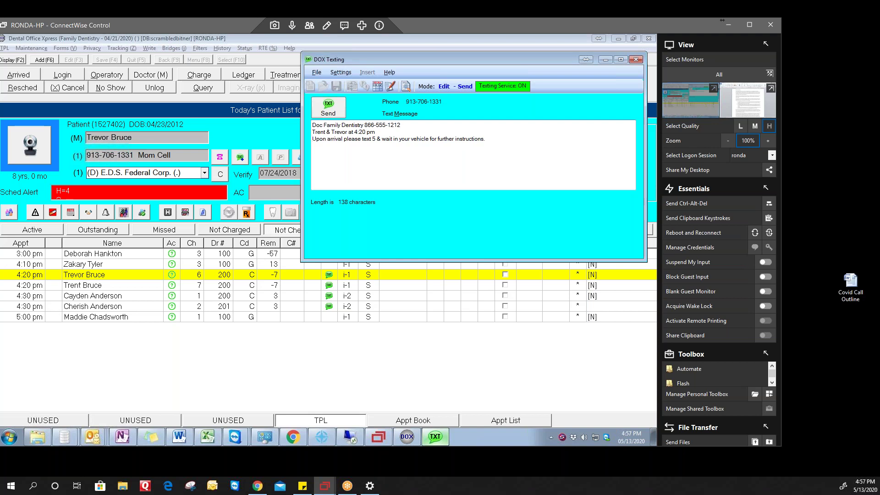
pyautogui.click(606, 59)
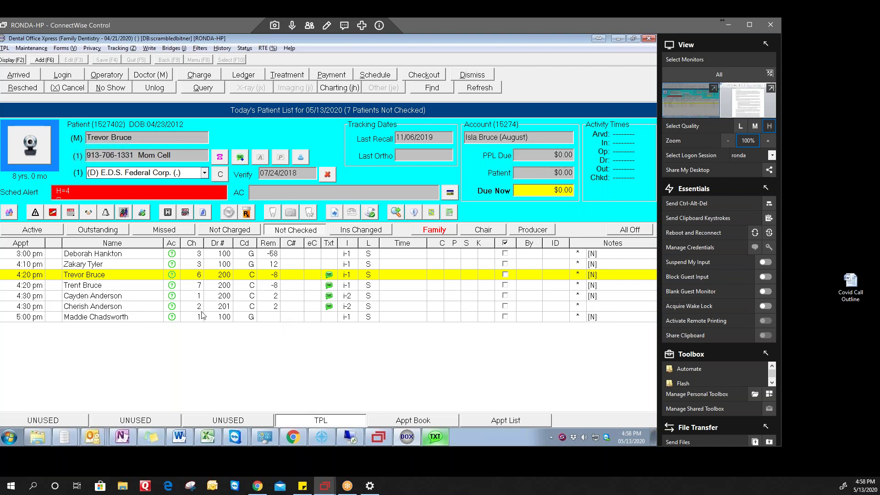
# Check the texting permissions in the 3:00 pm patient's family phone book and apply them
pyautogui.click(128, 318)
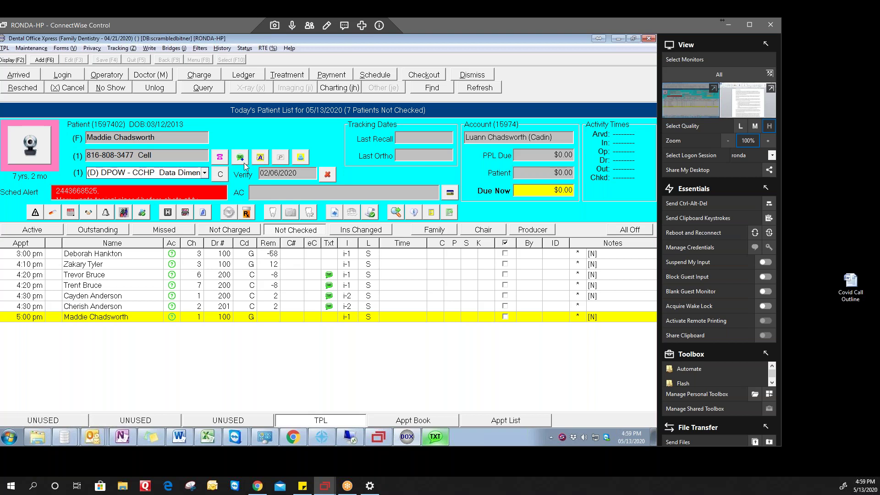
pyautogui.click(106, 257)
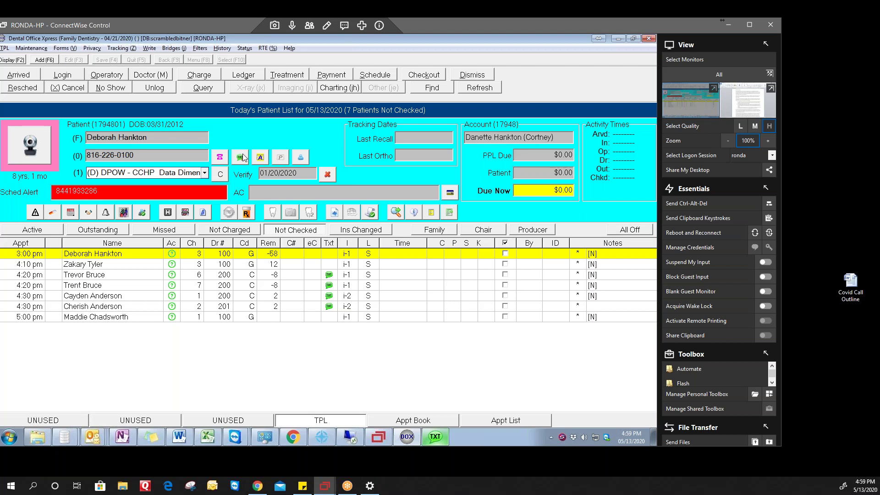
pyautogui.click(219, 158)
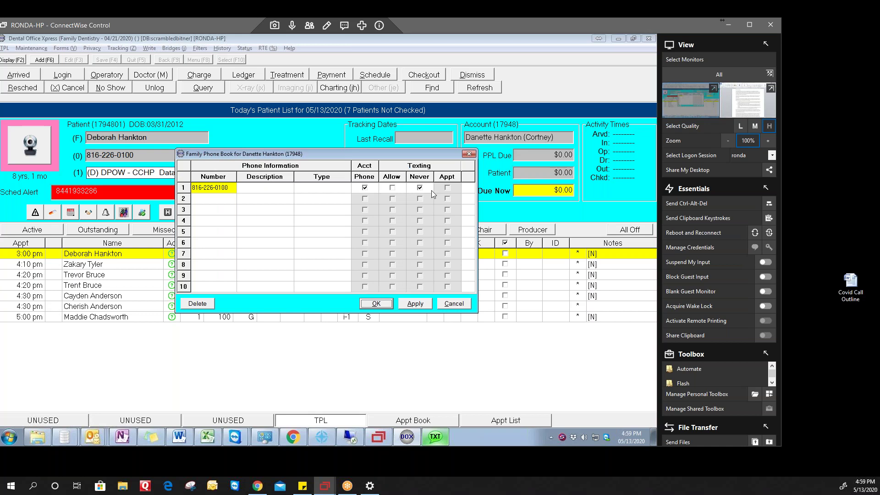
pyautogui.click(421, 305)
pyautogui.click(371, 304)
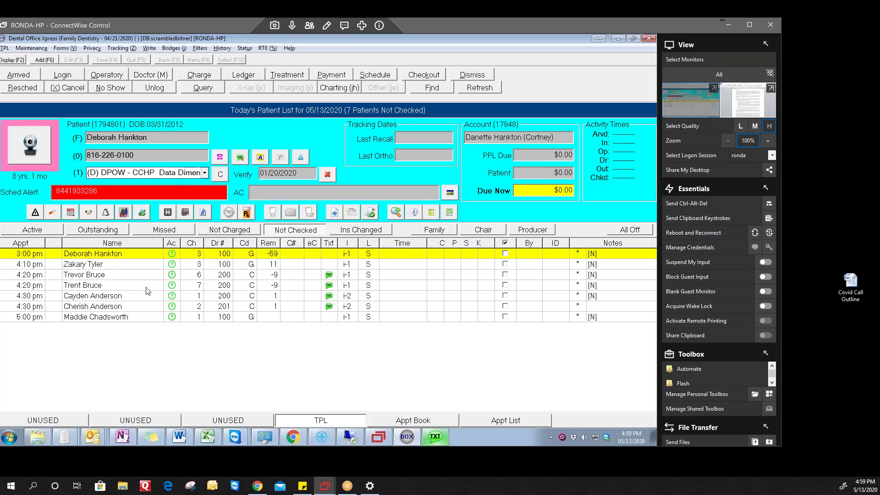
# Check the texting permissions in the 4:10 pm patient's family phone book and apply them
pyautogui.click(131, 265)
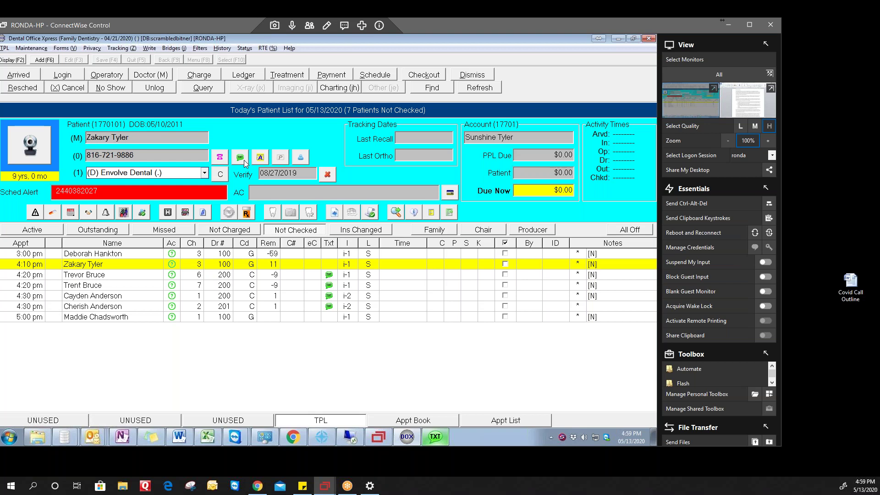
pyautogui.click(219, 158)
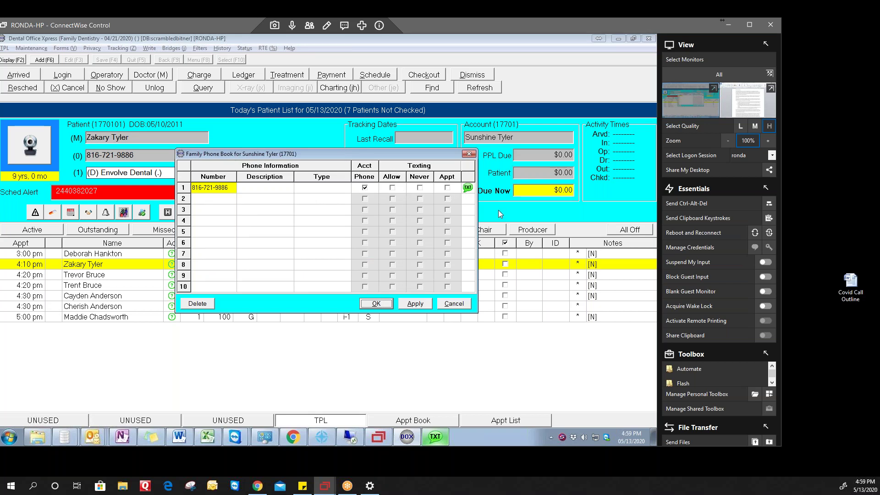
pyautogui.click(424, 305)
pyautogui.press('Return')
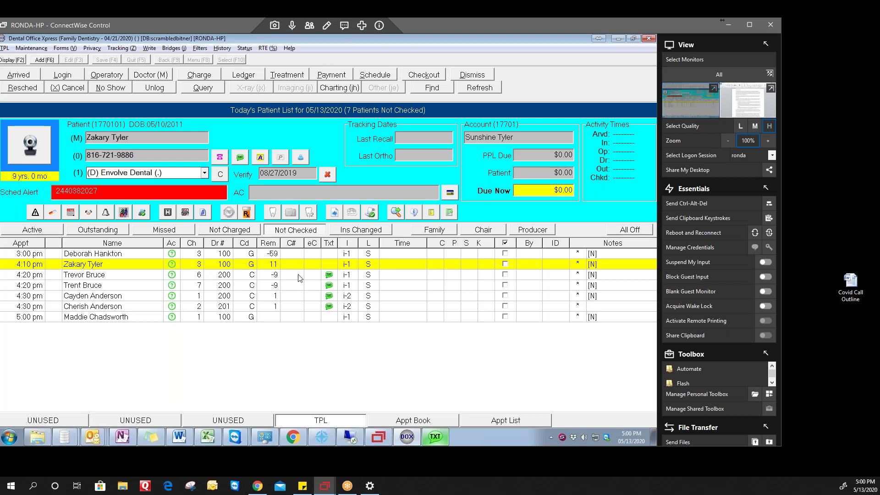
# Refresh the patient list with the first 4:20 pm patient selected and open that patient's text conversation
pyautogui.click(324, 275)
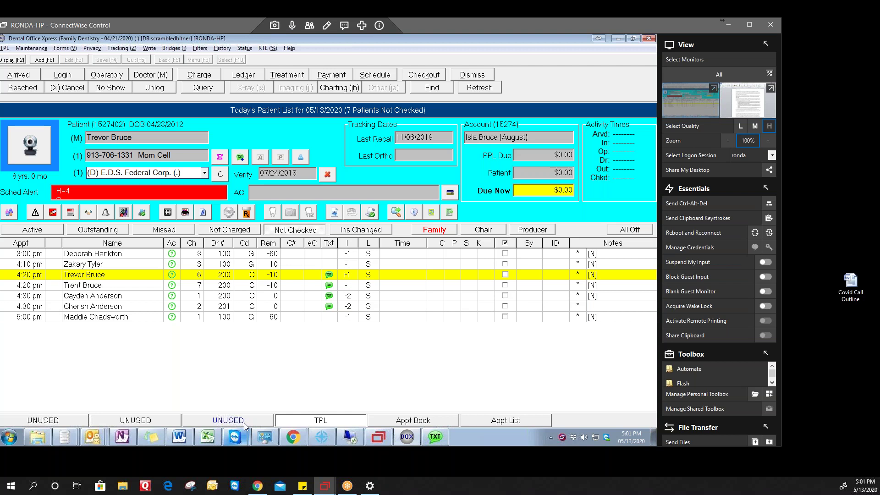
pyautogui.click(481, 89)
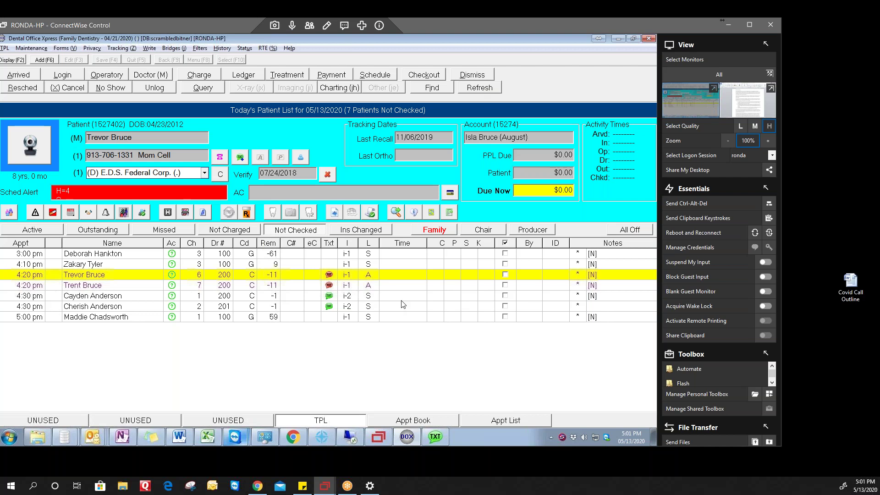
pyautogui.click(329, 275)
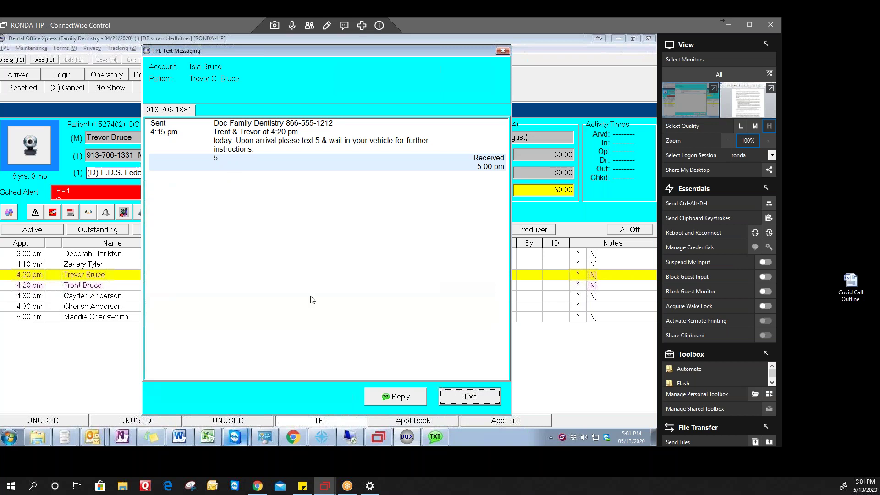
# Start a reply to the patient's text and bring up the saved reply messages
pyautogui.click(407, 402)
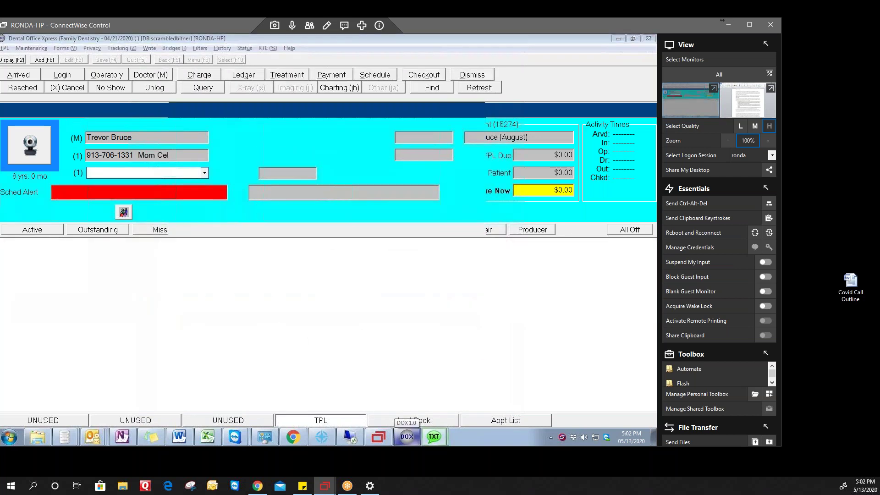
pyautogui.click(433, 440)
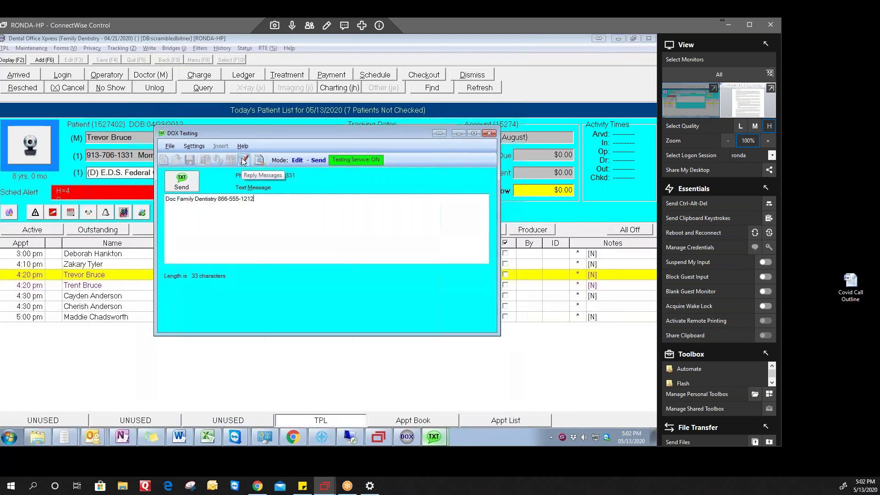
pyautogui.click(244, 159)
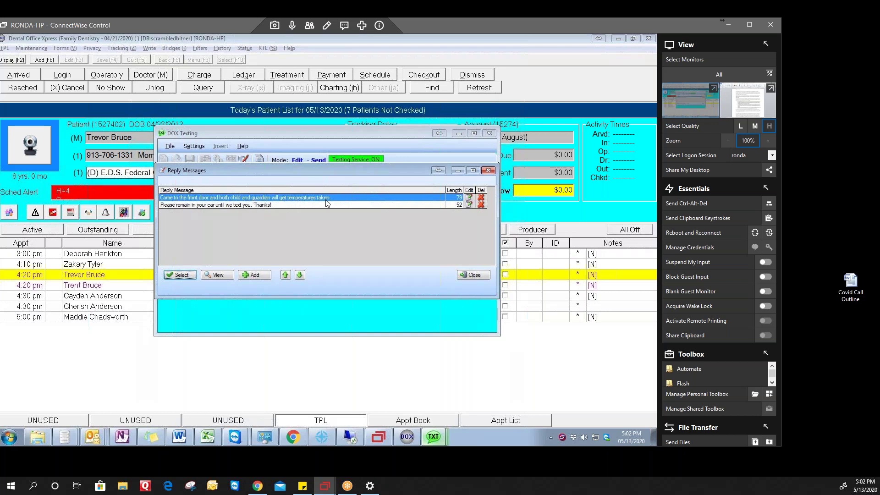
# Add the reply message "Please text your color and model of car. We will come to your car and take temperatures of both you and the patient."
pyautogui.click(258, 276)
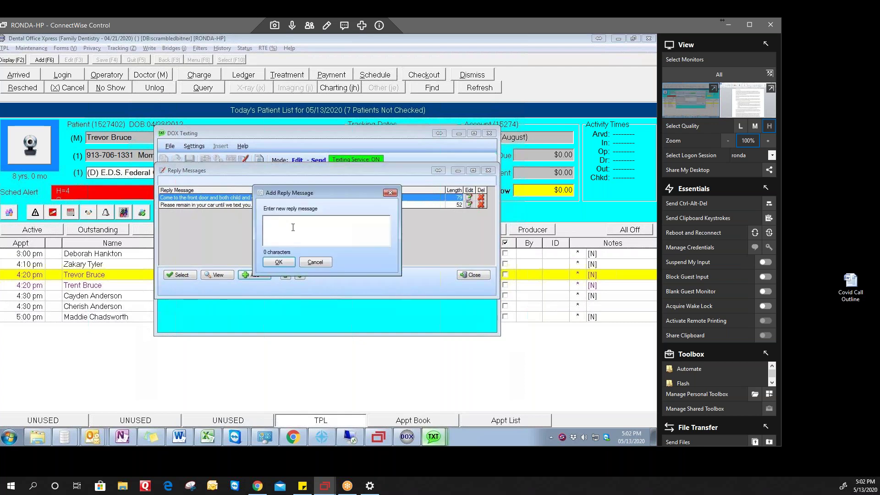
pyautogui.write('Wha')
pyautogui.press('BackSpace')
pyautogui.press('BackSpace')
pyautogui.press('BackSpace')
pyautogui.write('PLease')
pyautogui.press('BackSpace')
pyautogui.press('BackSpace')
pyautogui.press('BackSpace')
pyautogui.press('BackSpace')
pyautogui.write('ease text your color and  model of car. We will come to your car and take temp')
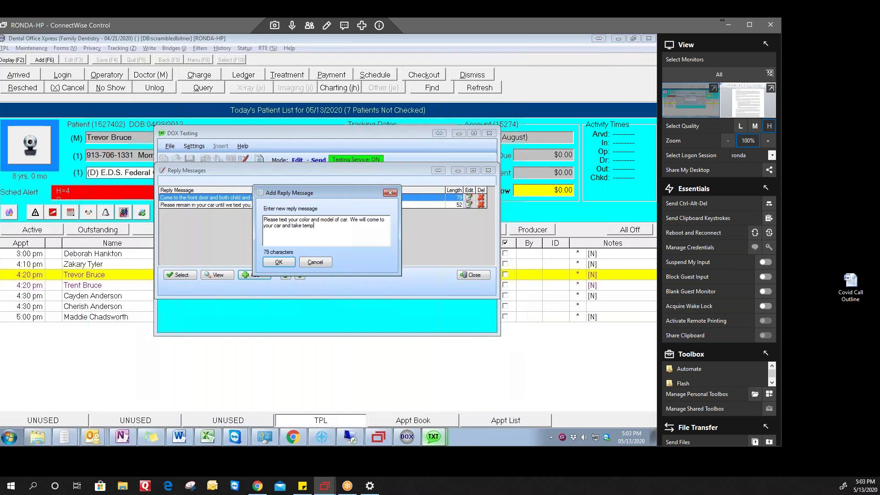
pyautogui.write('eratures of both you and the patient.')
pyautogui.click(282, 262)
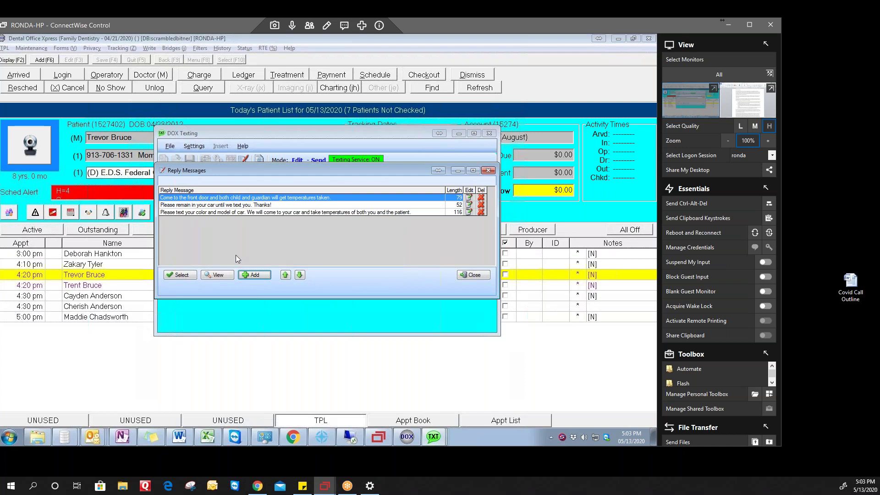
# Move the reply message about car color and model up to first place in the list
pyautogui.click(192, 212)
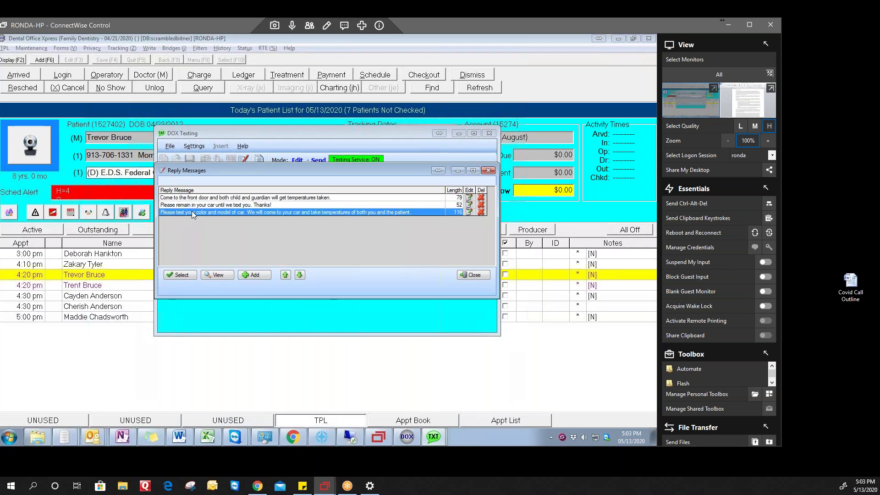
pyautogui.click(286, 275)
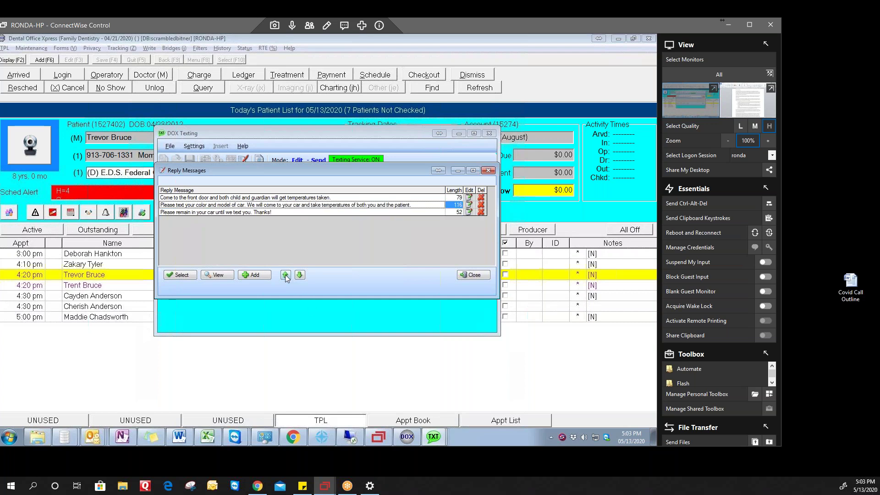
pyautogui.click(285, 275)
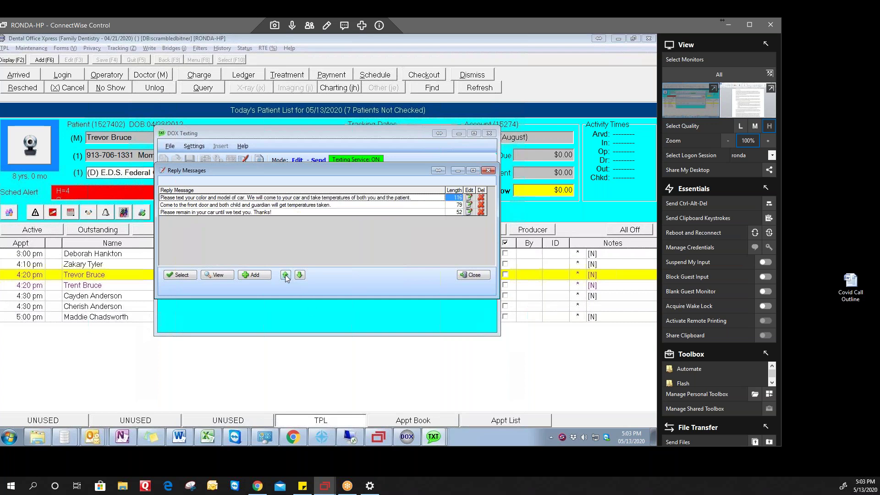
# Move the "Come to the front door" reply message to the end of the list and view it in its edit form
pyautogui.click(213, 207)
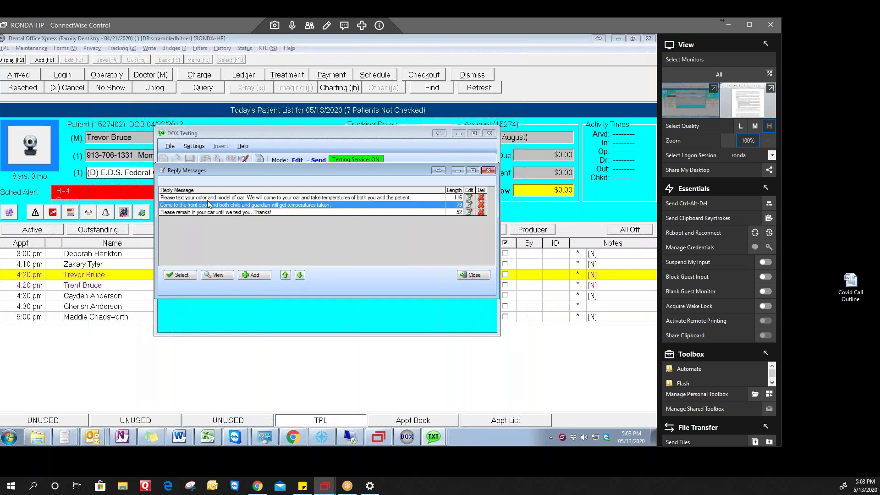
pyautogui.click(299, 276)
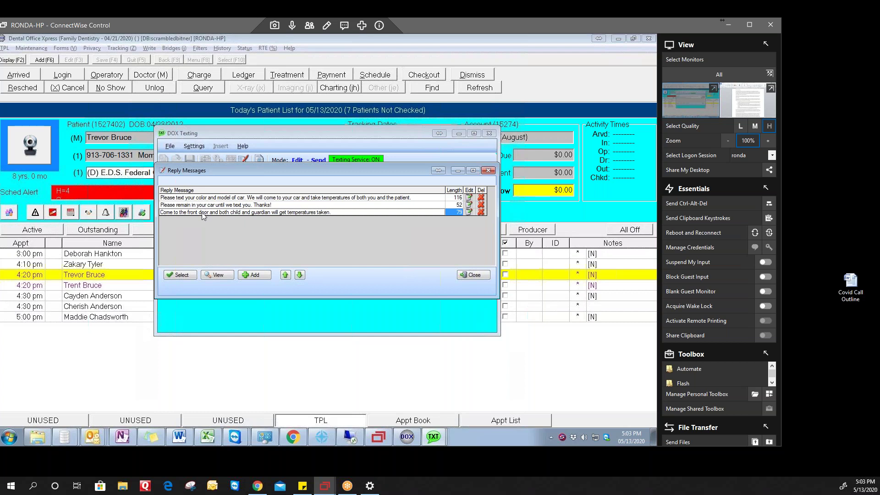
pyautogui.click(204, 212)
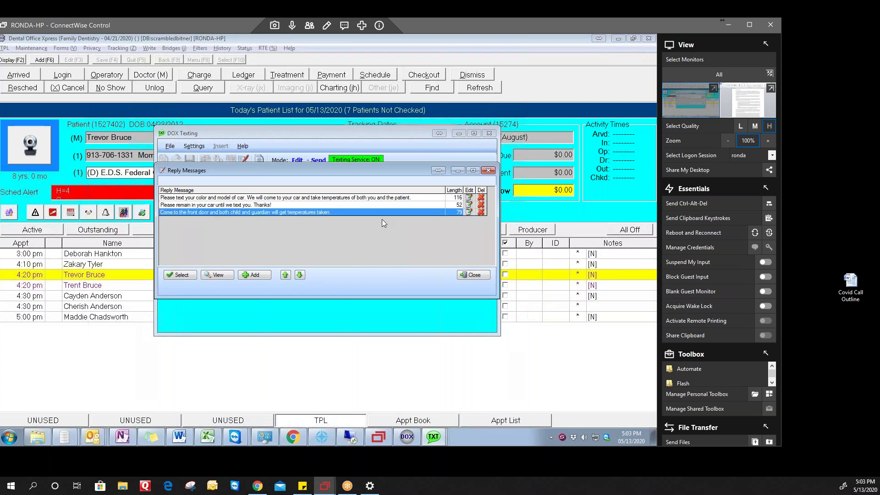
pyautogui.click(470, 212)
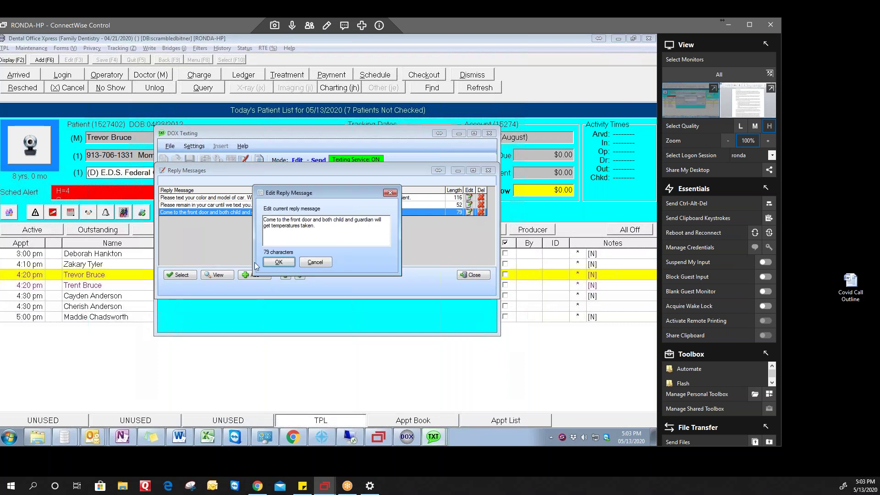
pyautogui.click(318, 264)
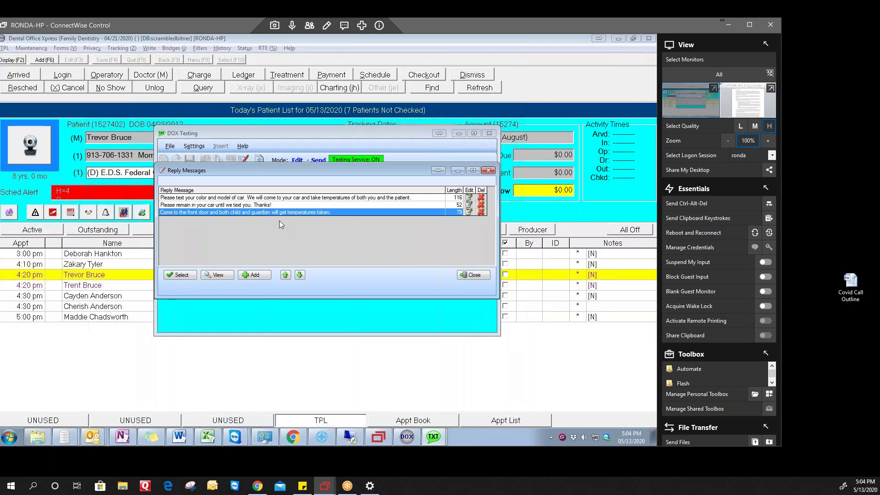
# Insert the reply message asking for car color and model into the text and send it to the patient
pyautogui.click(217, 198)
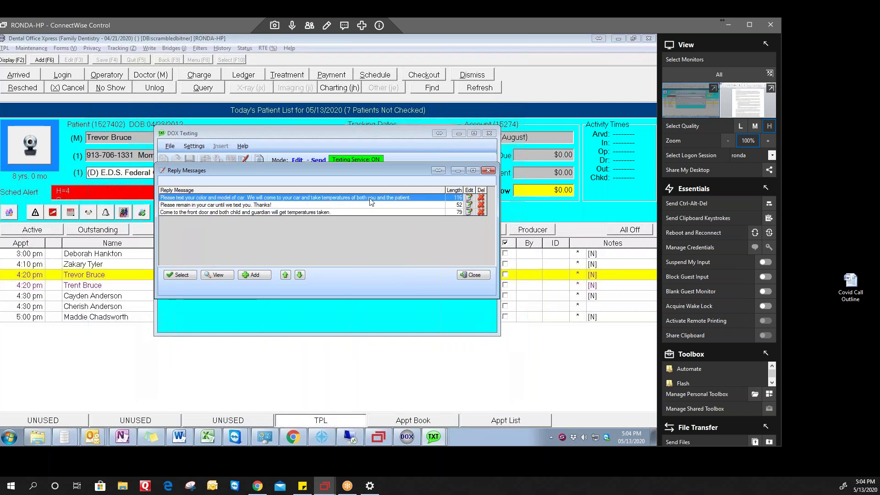
pyautogui.click(182, 275)
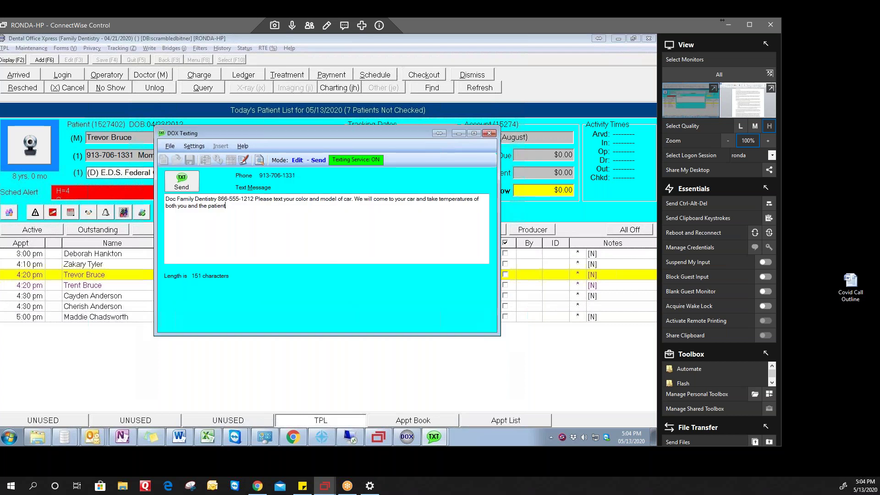
pyautogui.click(181, 186)
pyautogui.click(347, 263)
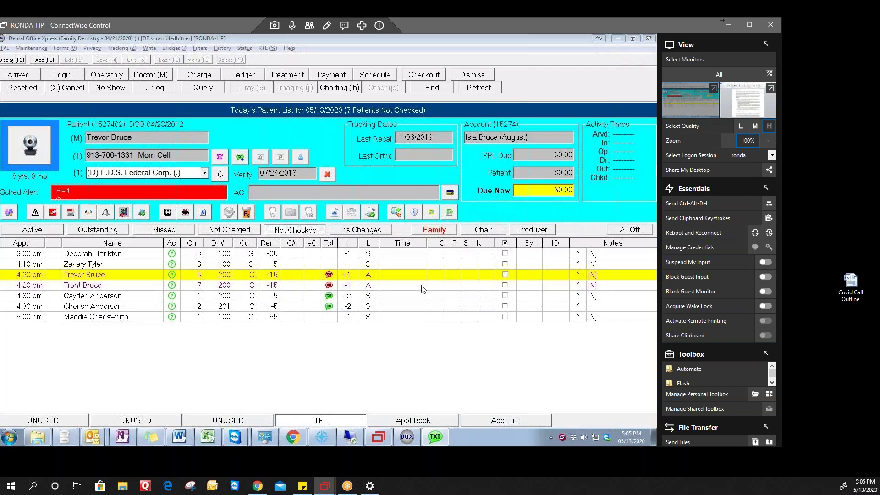
# Review the first 4:20 pm patient's text conversation for new replies and close it
pyautogui.doubleClick(329, 274)
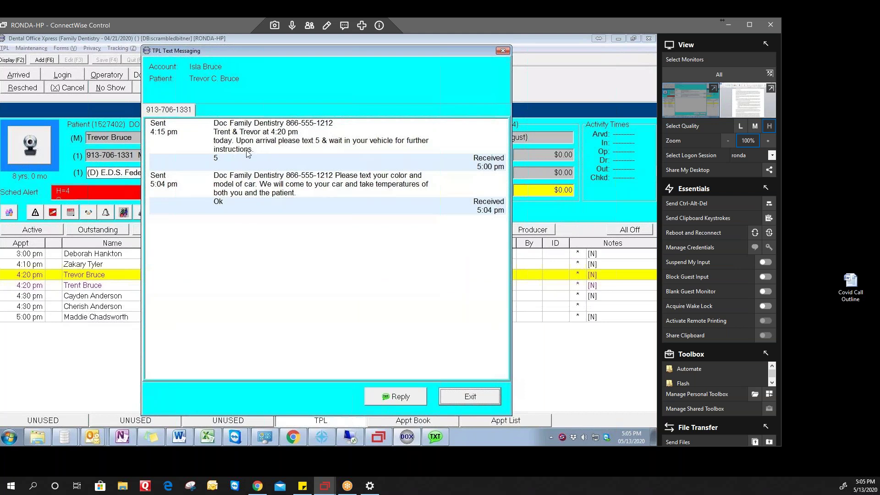
pyautogui.click(477, 398)
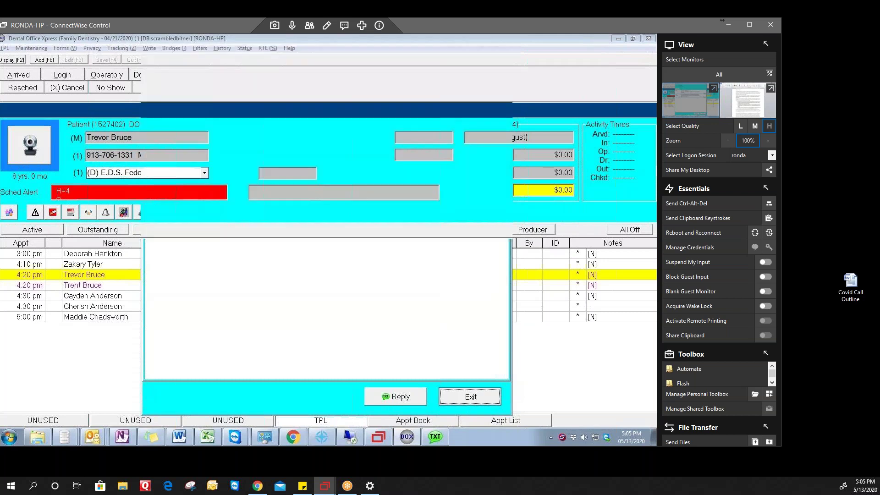